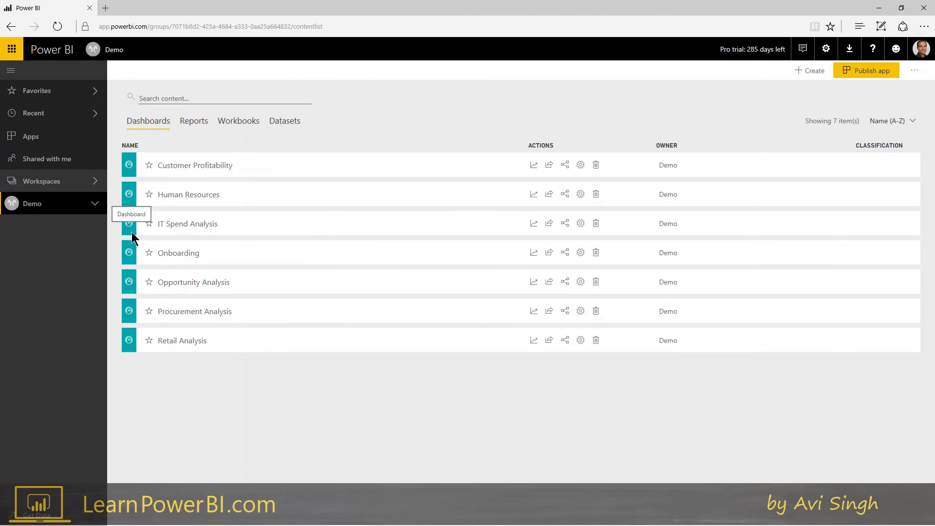
# Open the LearnPowerBI Class workspace and start publishing it as an app
pyautogui.click(81, 187)
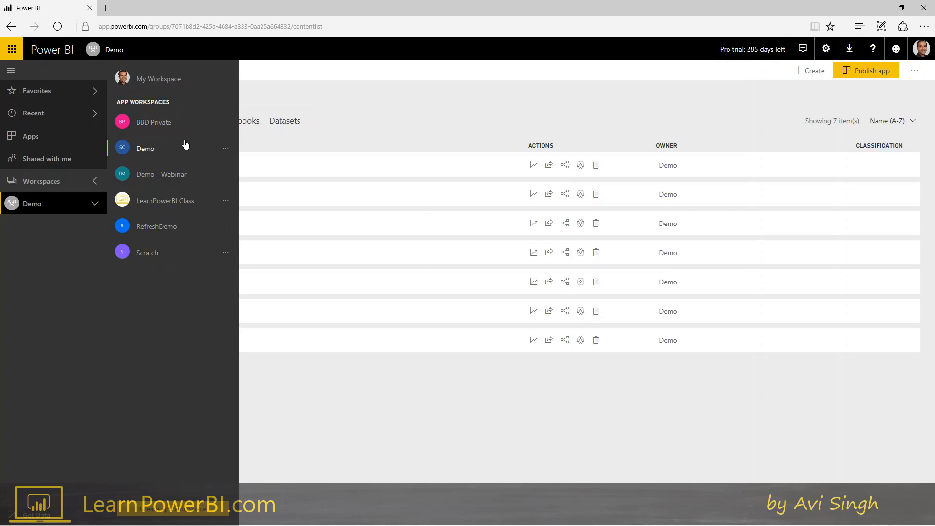
pyautogui.click(154, 149)
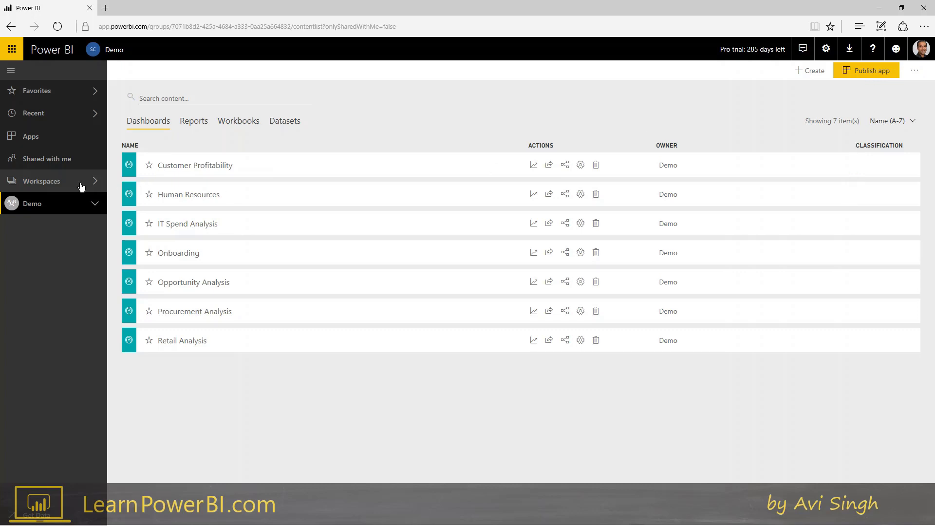
pyautogui.click(65, 188)
pyautogui.click(151, 202)
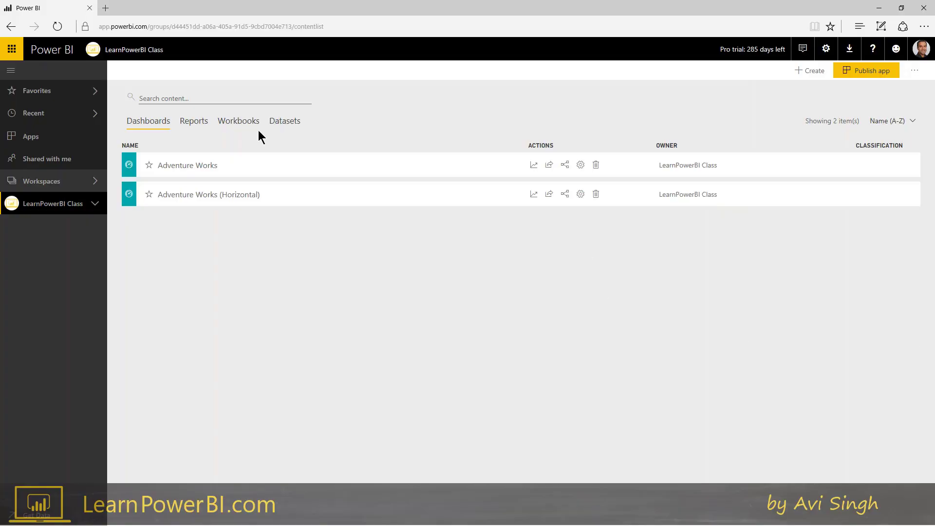
pyautogui.click(869, 77)
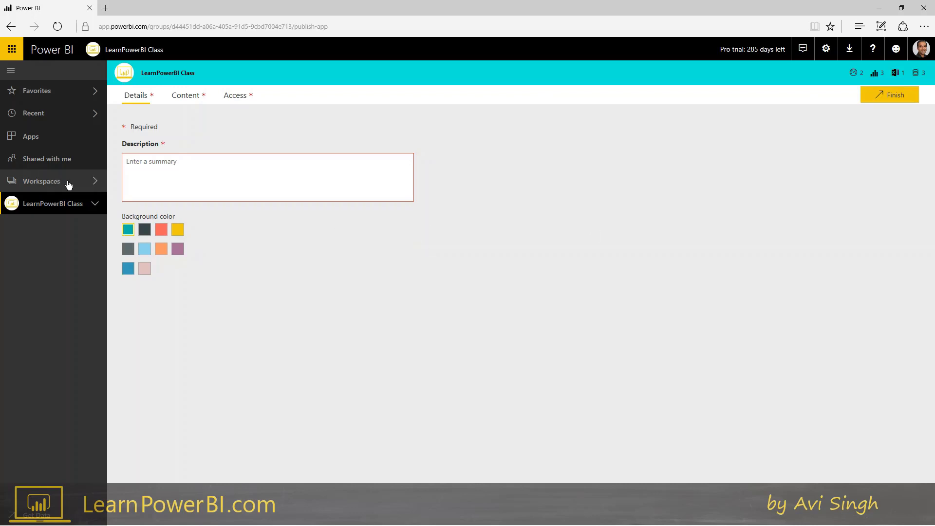
# View the LearnPowerBI Class workspace group's members in Outlook and open Edit group
pyautogui.click(95, 186)
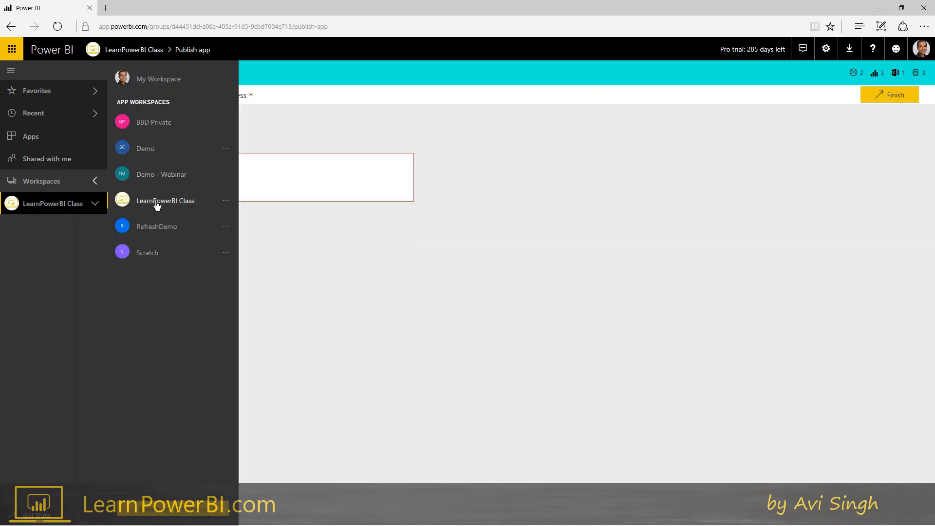
pyautogui.click(225, 201)
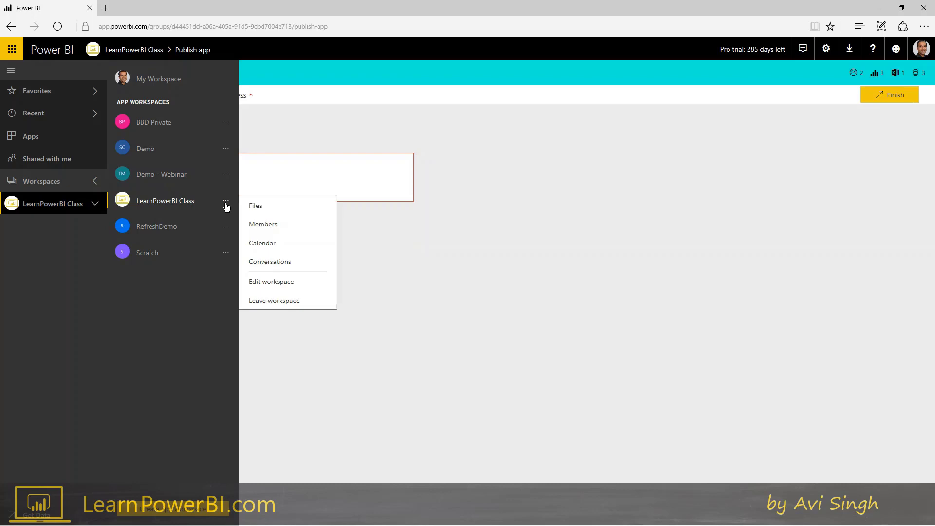
pyautogui.click(260, 225)
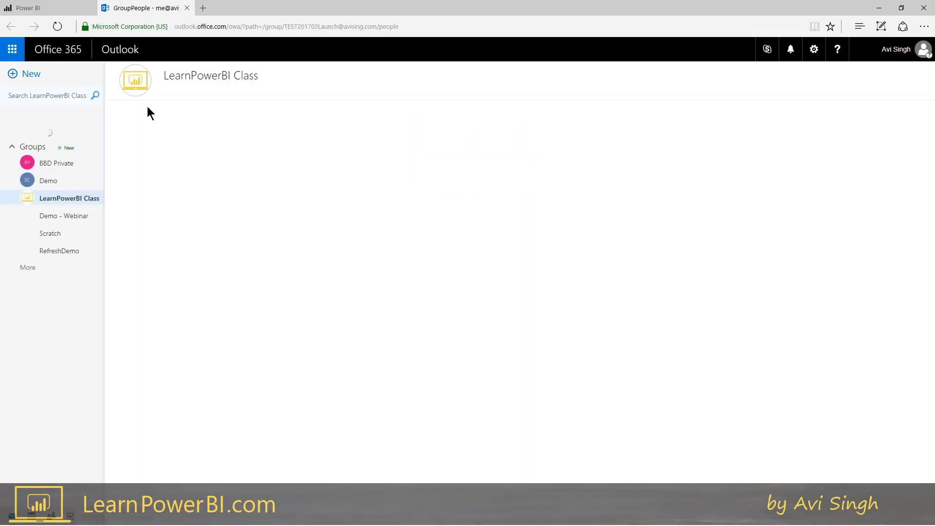
pyautogui.click(137, 82)
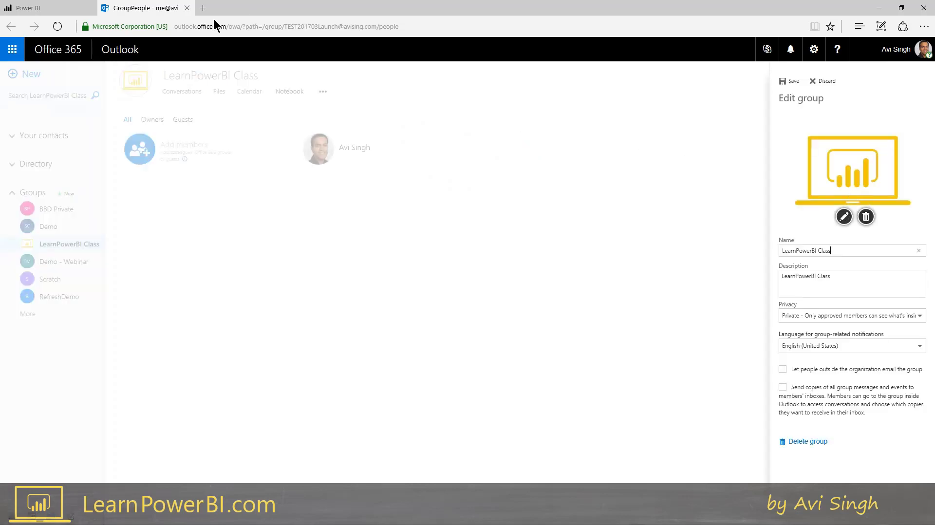
# Enter the description 'Reports for the LearnPowerBI.com Class' and choose the gold background colour
pyautogui.click(59, 10)
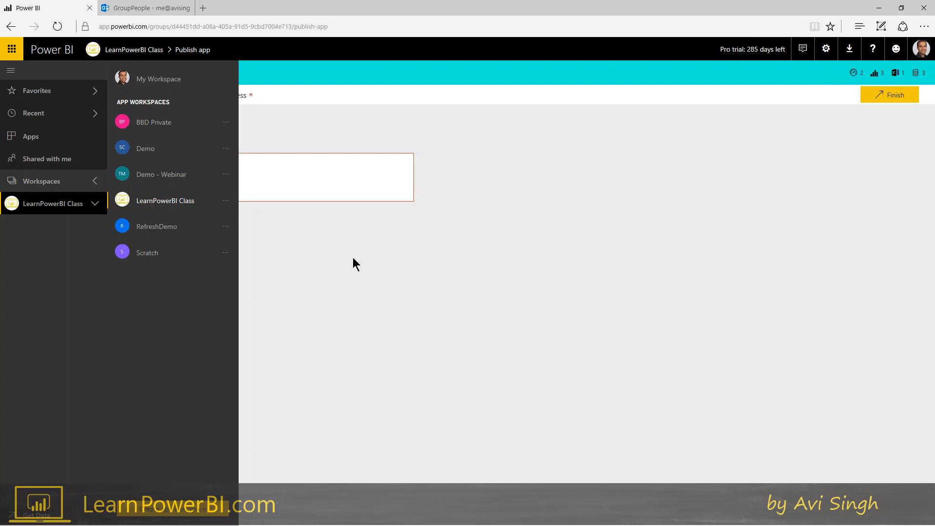
pyautogui.click(301, 148)
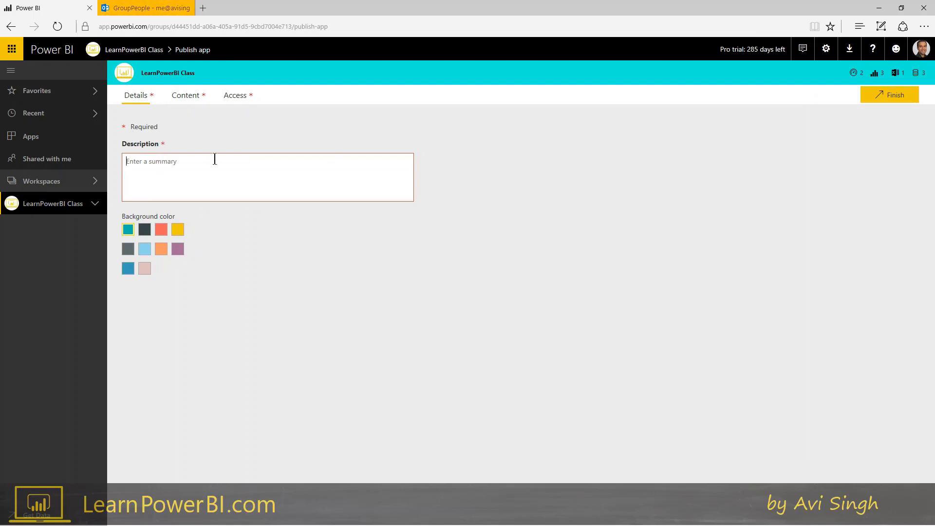
pyautogui.write('Reports for the LearnPowerBI.com Class')
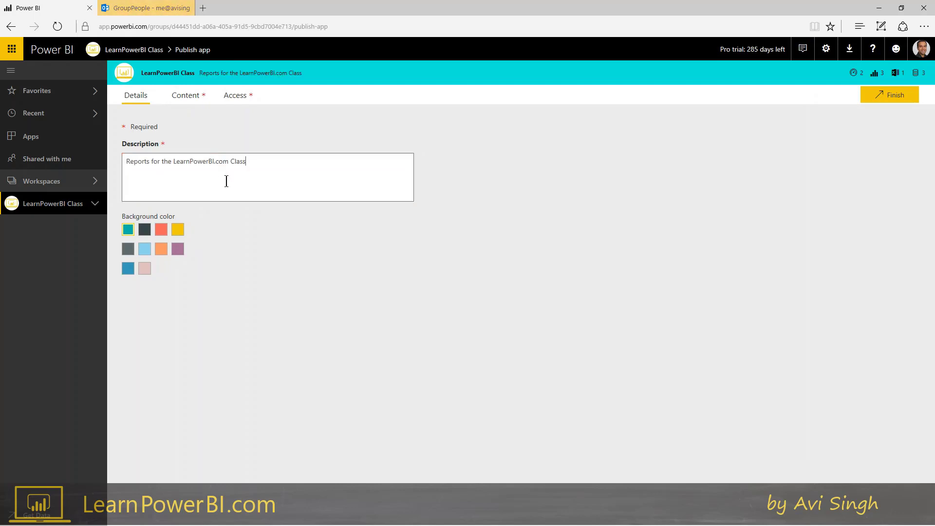
pyautogui.click(177, 229)
# Review the app's content list and set the app landing page to None
pyautogui.click(190, 97)
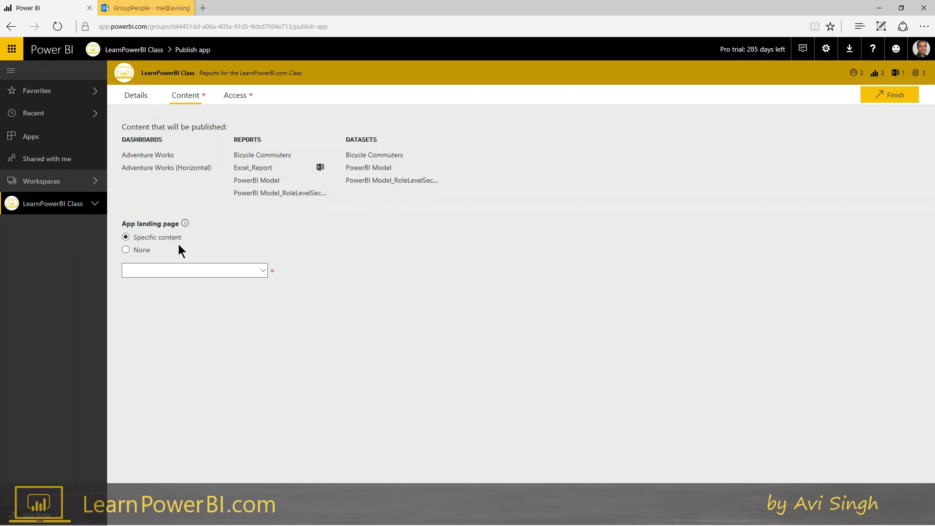
pyautogui.click(161, 271)
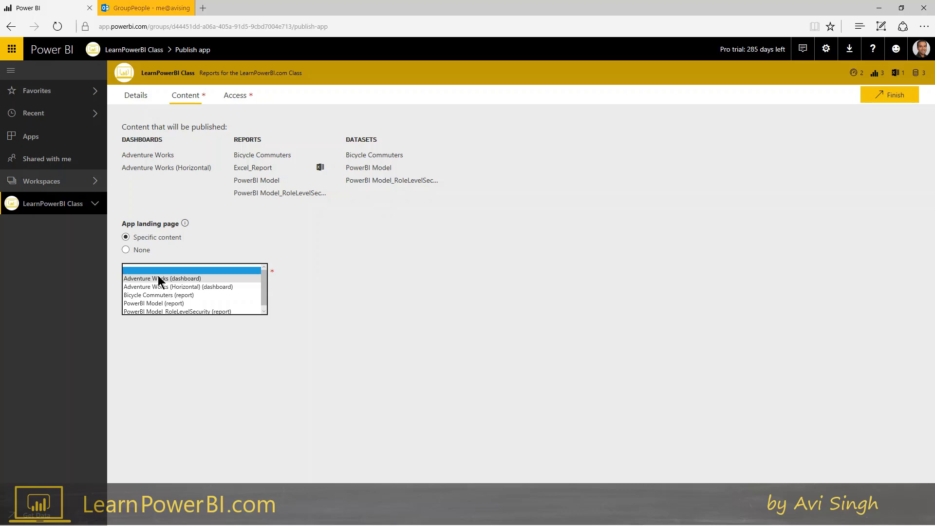
pyautogui.click(142, 255)
pyautogui.click(142, 256)
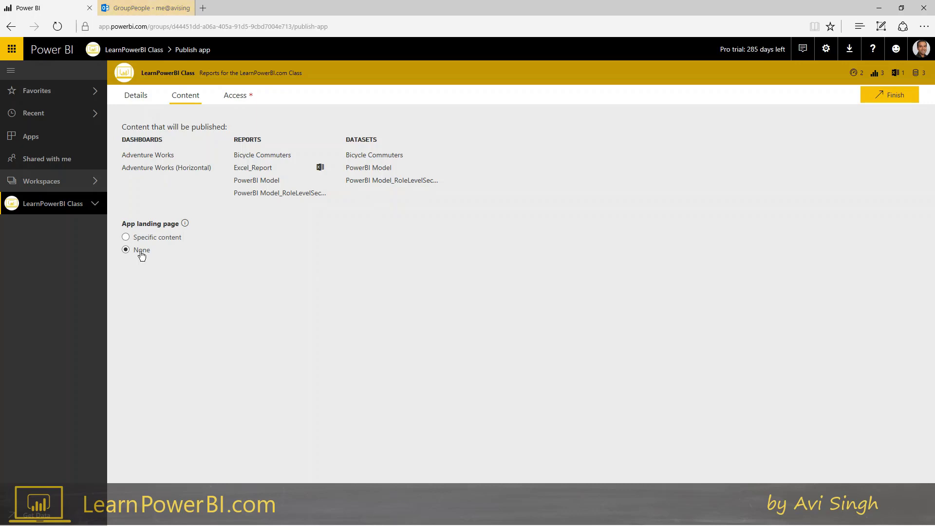
pyautogui.click(157, 238)
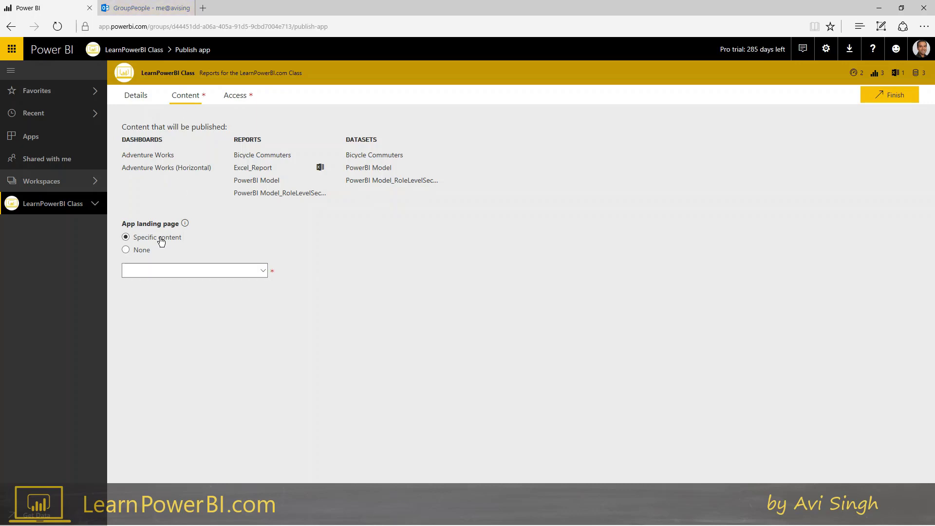
pyautogui.click(162, 271)
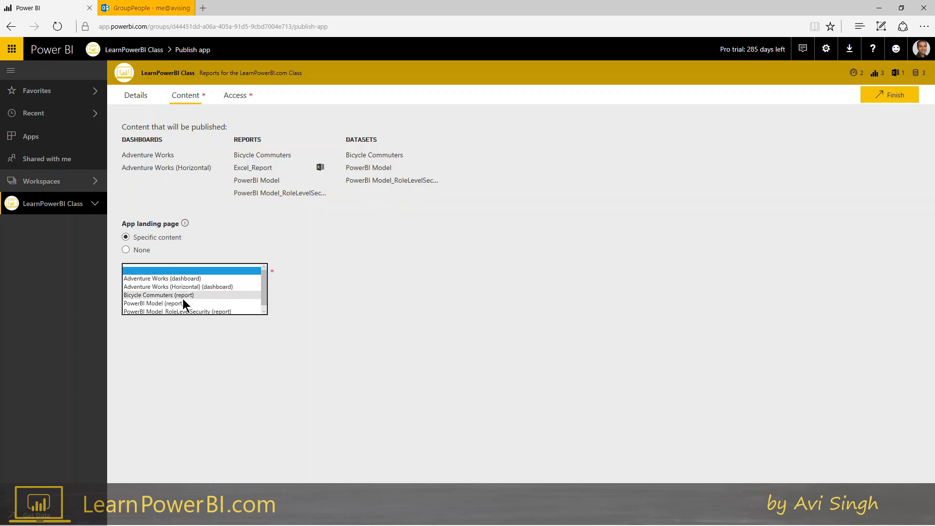
pyautogui.click(180, 267)
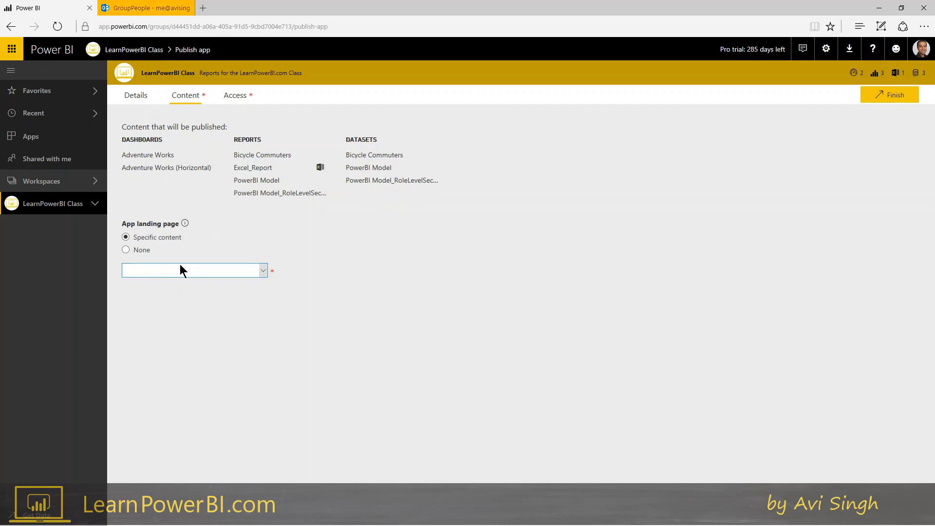
pyautogui.click(145, 251)
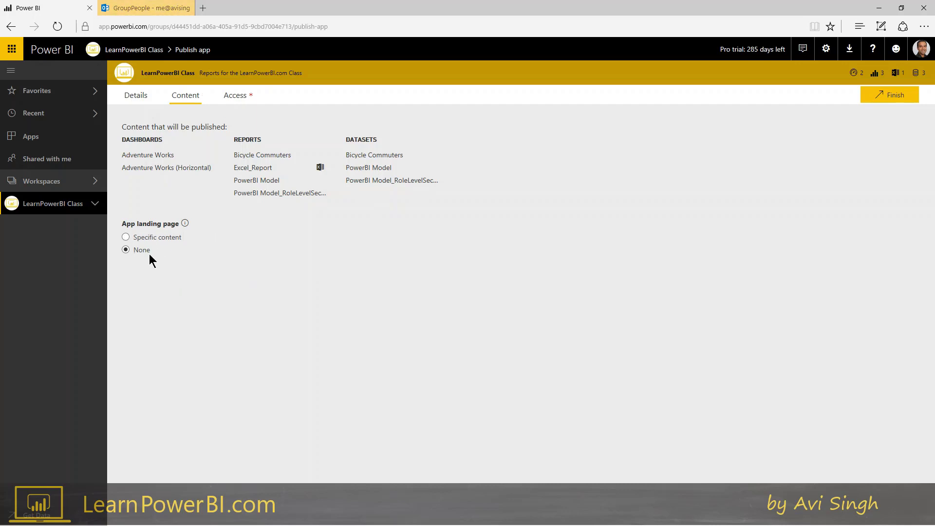
# Grant the entire organization access instead of a single user, then finish the app setup
pyautogui.click(233, 96)
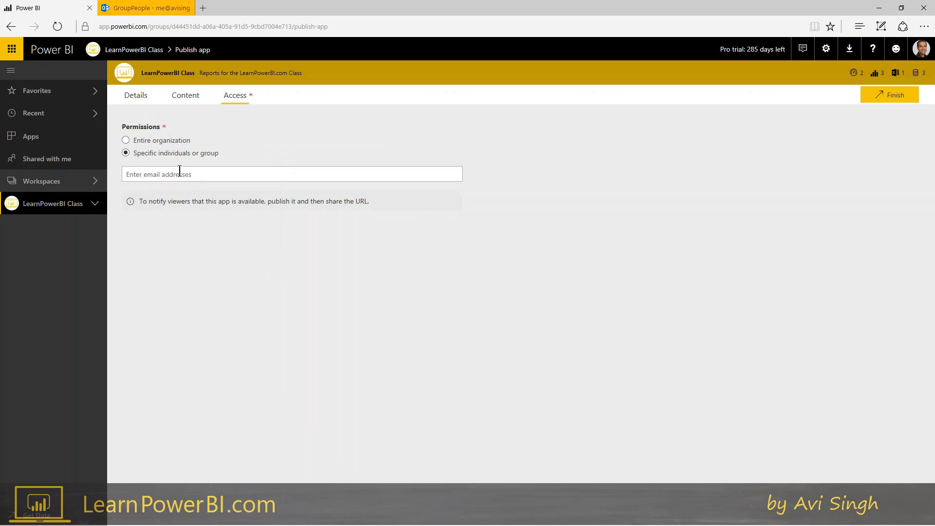
pyautogui.write('john')
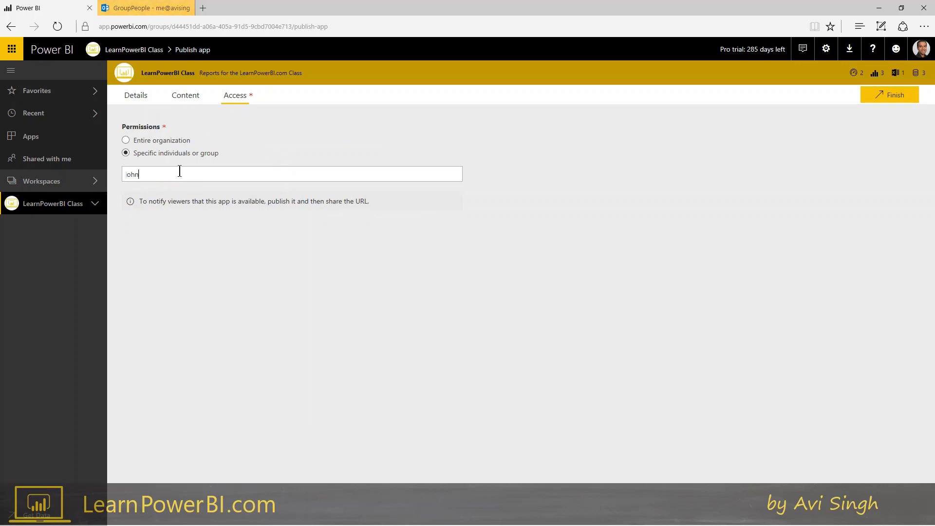
pyautogui.click(172, 191)
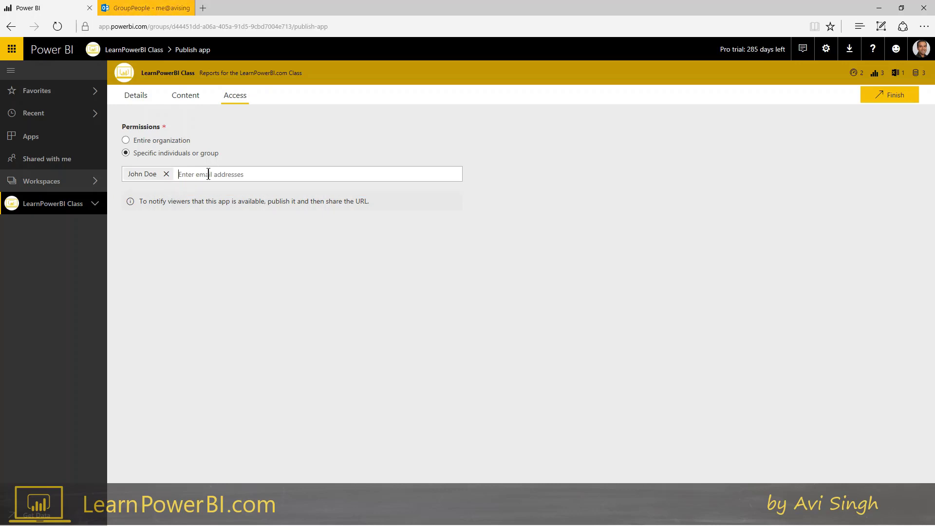
pyautogui.click(166, 174)
pyautogui.click(126, 141)
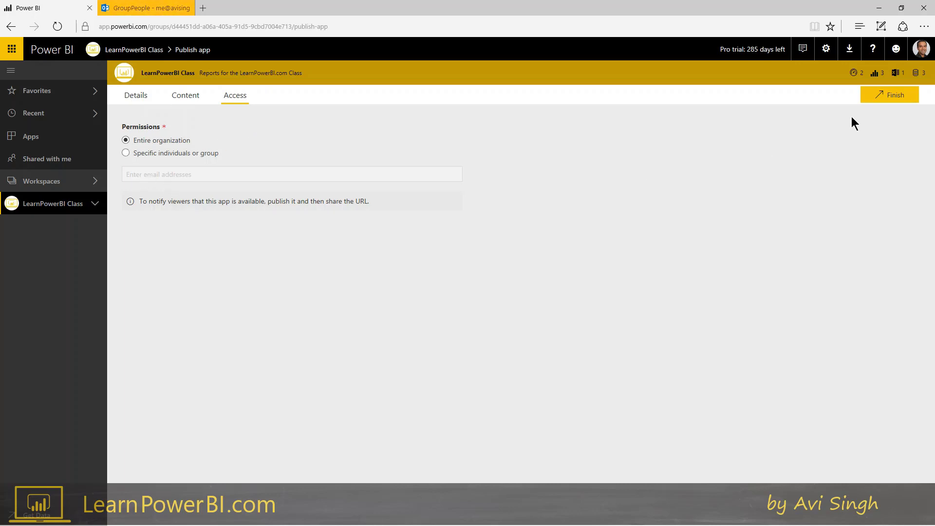
pyautogui.click(891, 95)
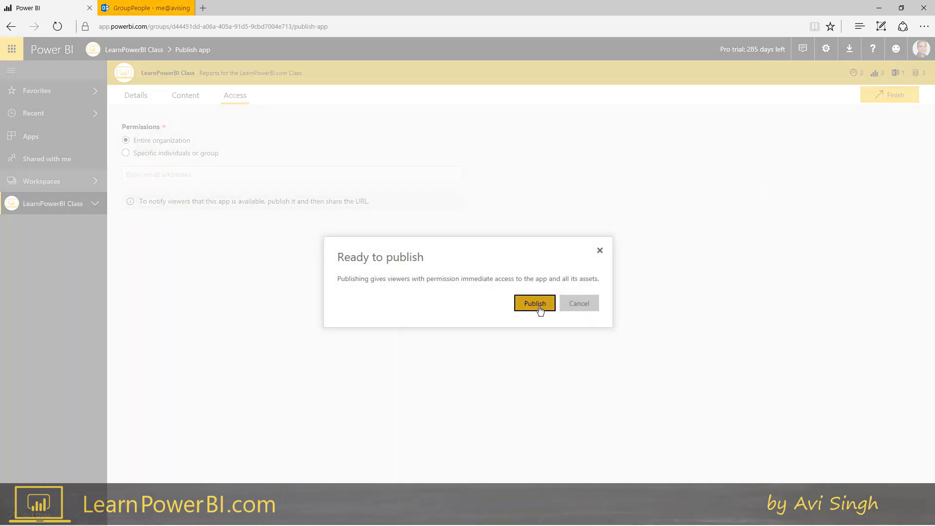
# Publish the LearnPowerBI Class app, select its share link, and close the success message
pyautogui.click(539, 307)
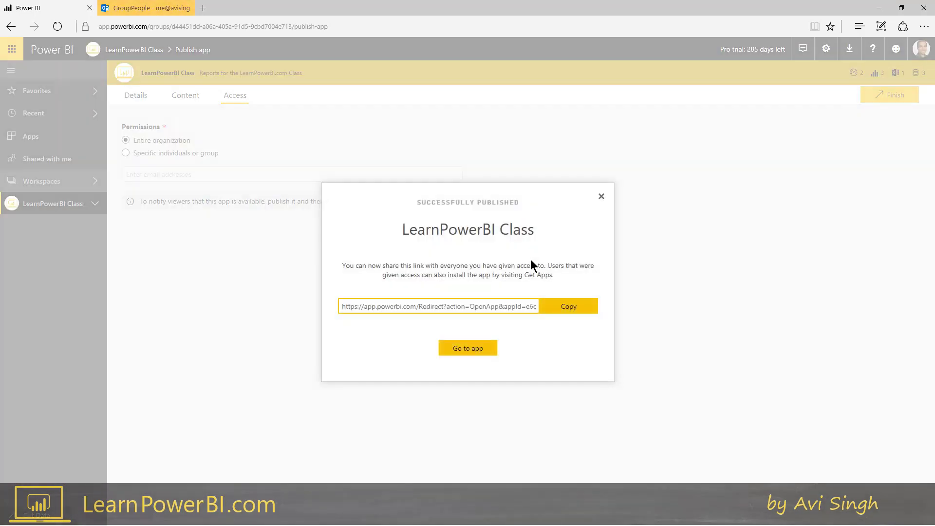
pyautogui.doubleClick(408, 306)
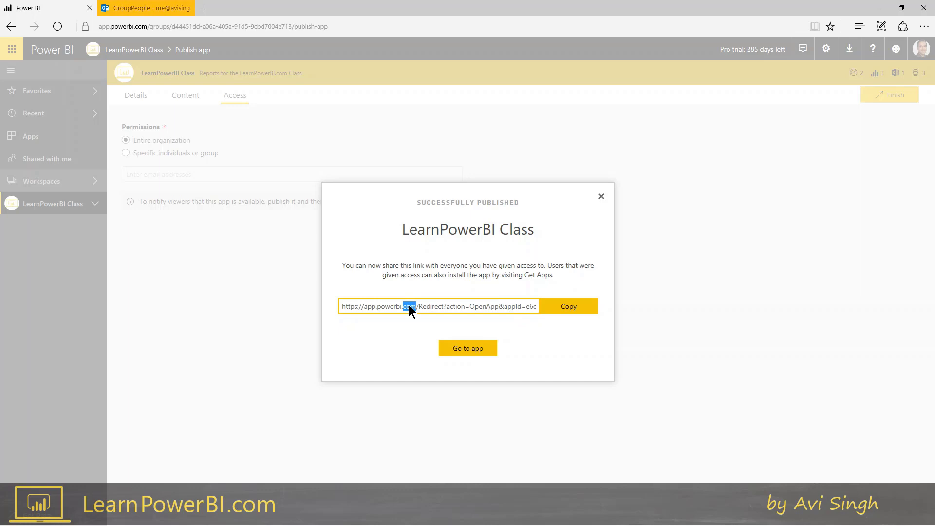
pyautogui.click(603, 196)
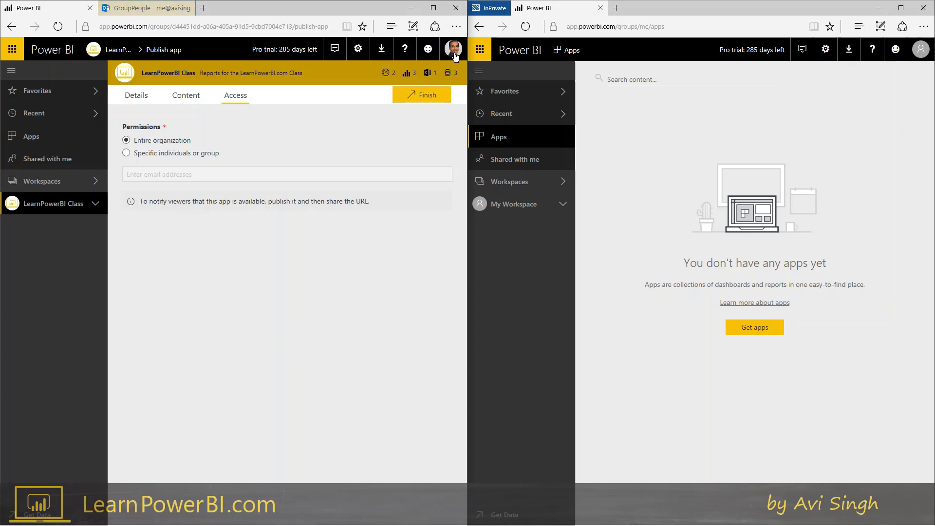
# Check the signed-in account in each window and show the viewer's empty Apps page
pyautogui.click(454, 57)
pyautogui.click(308, 299)
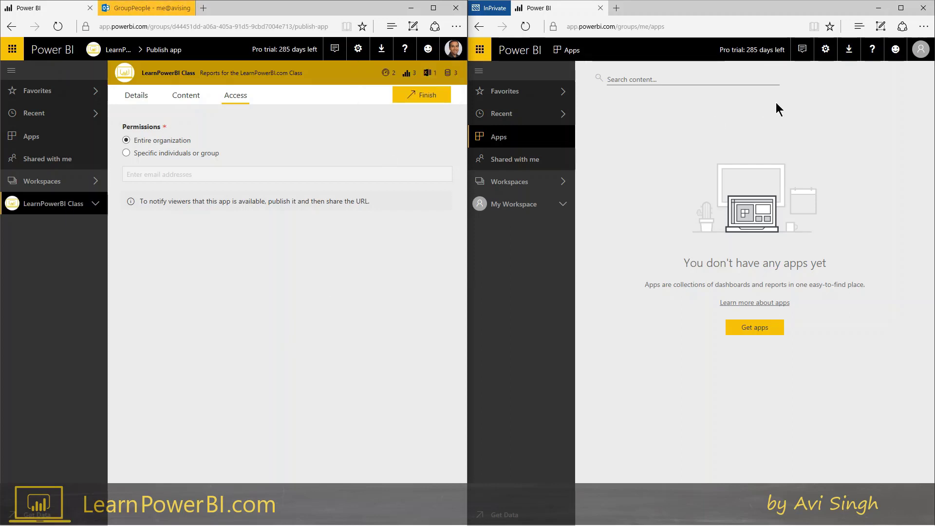
pyautogui.click(921, 51)
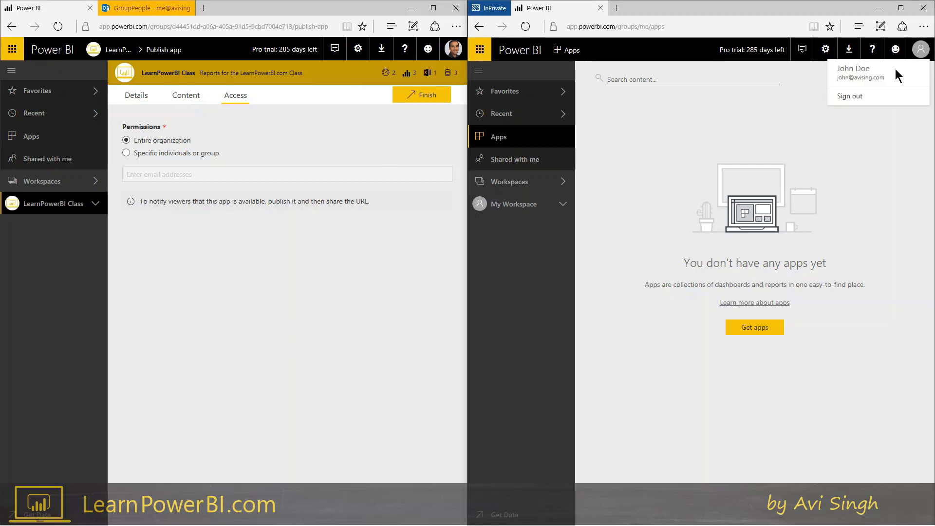
pyautogui.click(757, 209)
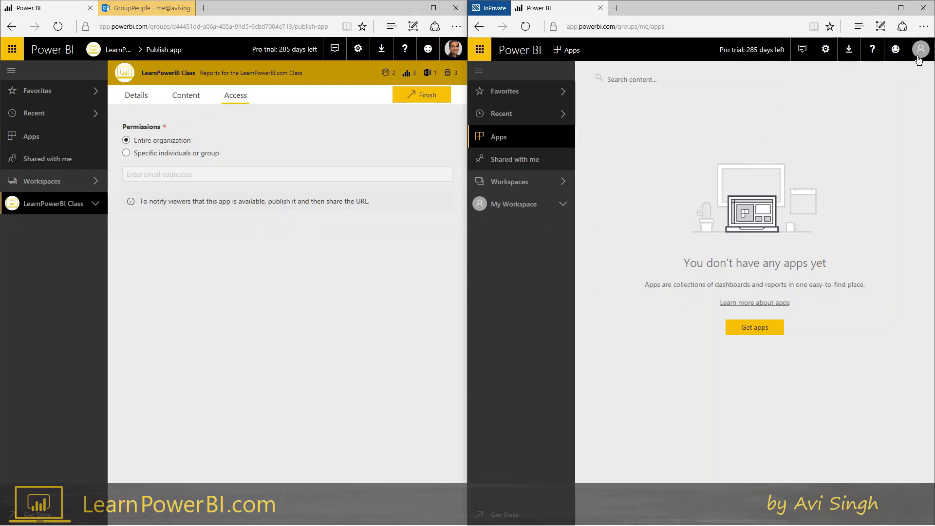
pyautogui.click(919, 59)
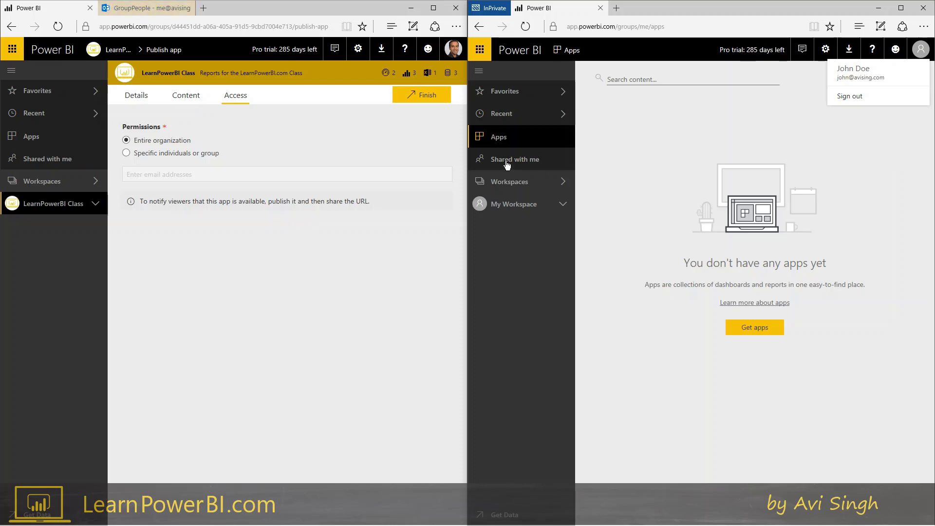
pyautogui.click(520, 139)
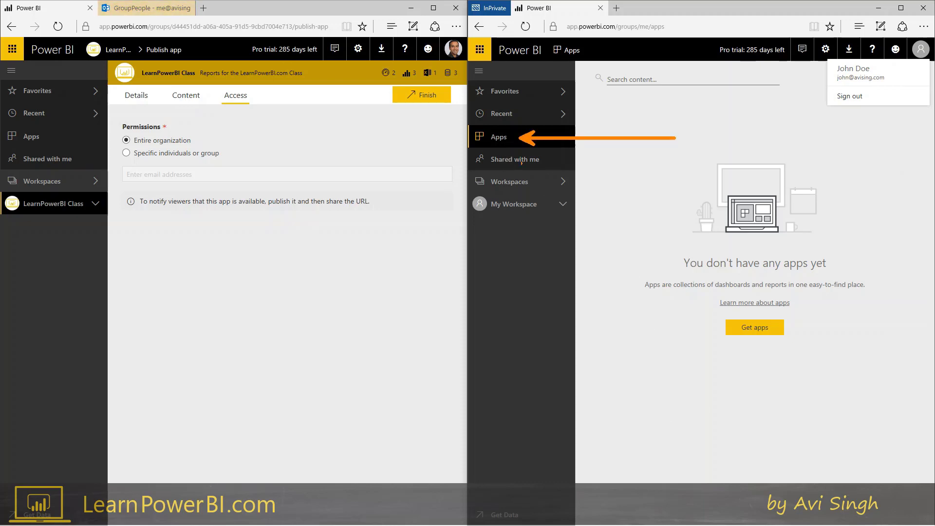
pyautogui.click(507, 140)
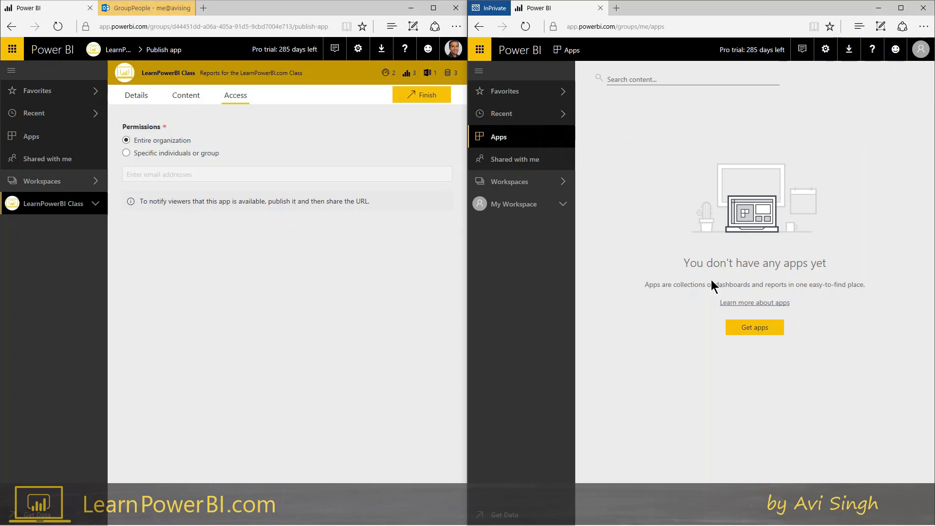
# Install the LearnPowerBI Class app from the My organization apps
pyautogui.click(750, 329)
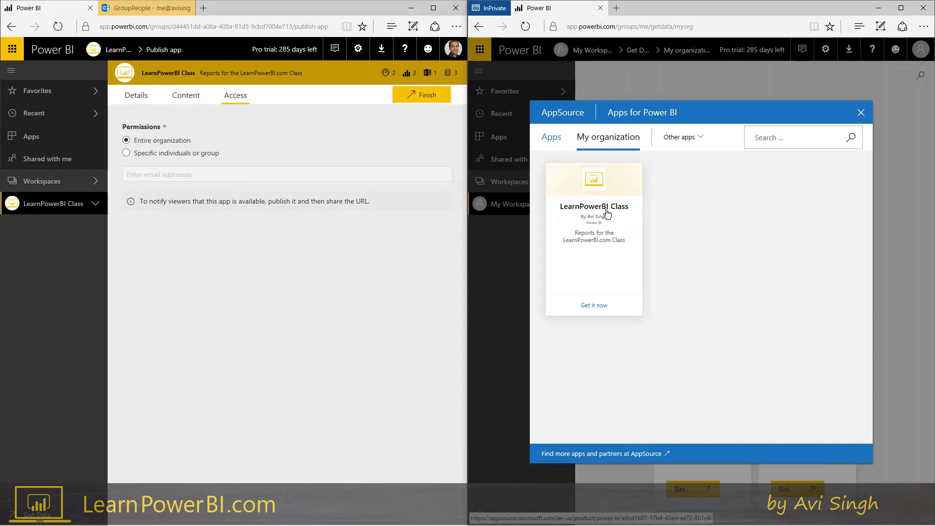
pyautogui.click(602, 307)
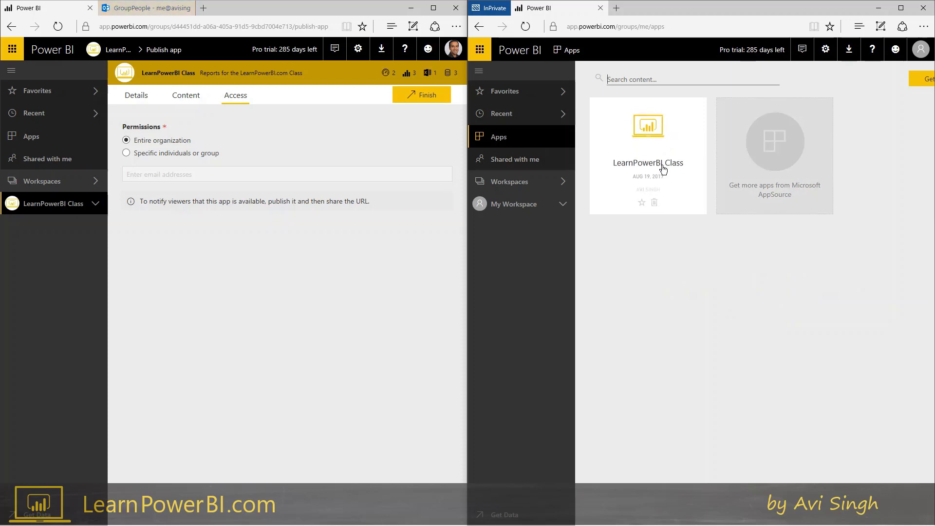
# Open the LearnPowerBI Class app full screen, view Adventure Works, then return to its content list
pyautogui.click(650, 129)
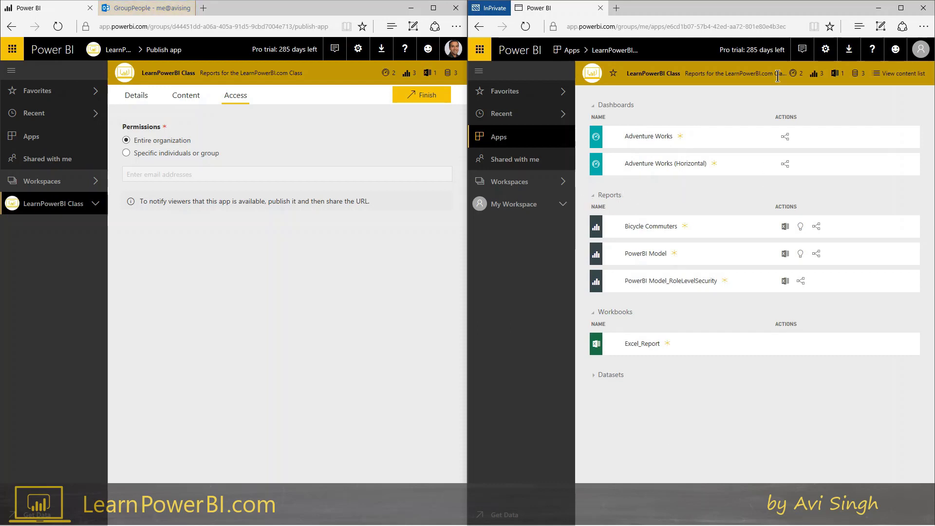
pyautogui.click(901, 8)
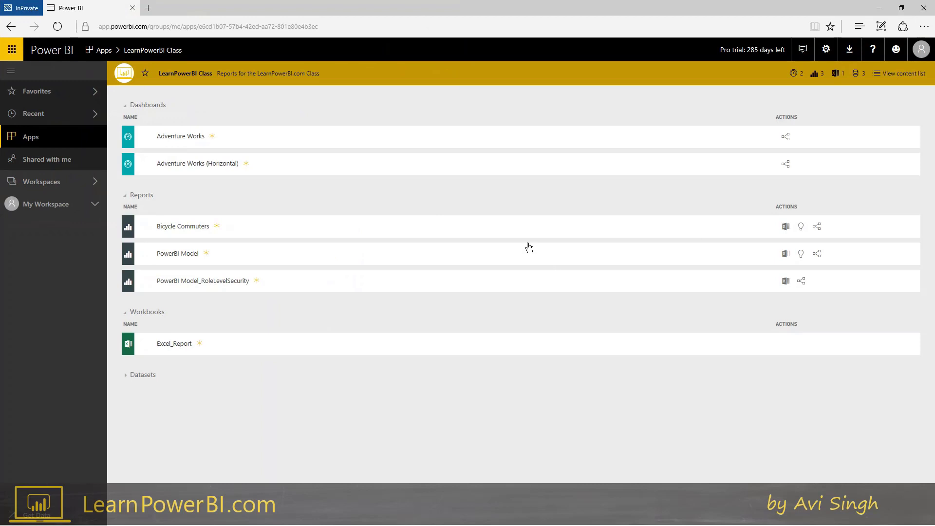
pyautogui.click(189, 142)
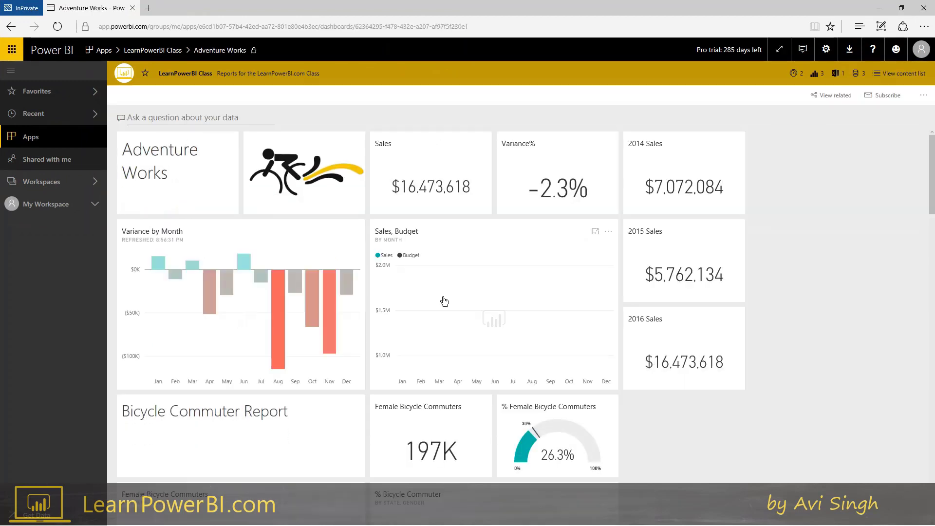
pyautogui.moveTo(480, 296)
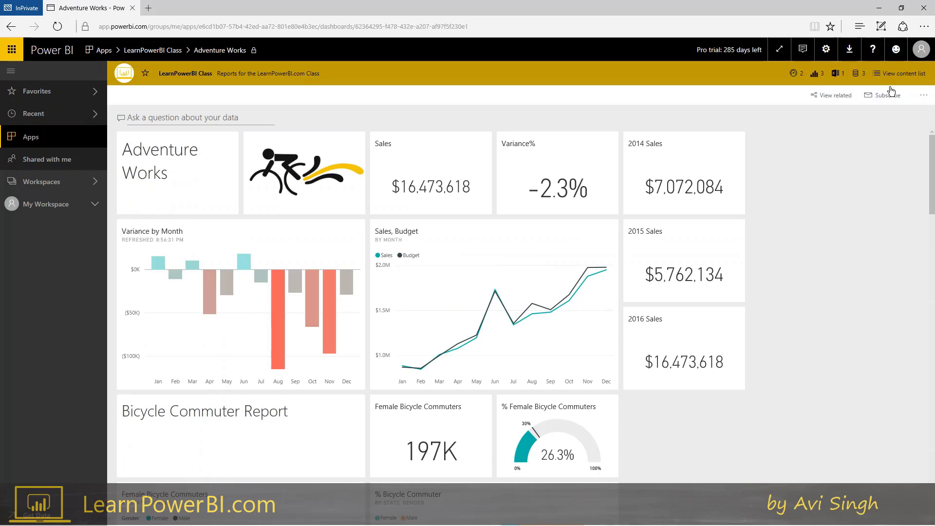
pyautogui.click(897, 74)
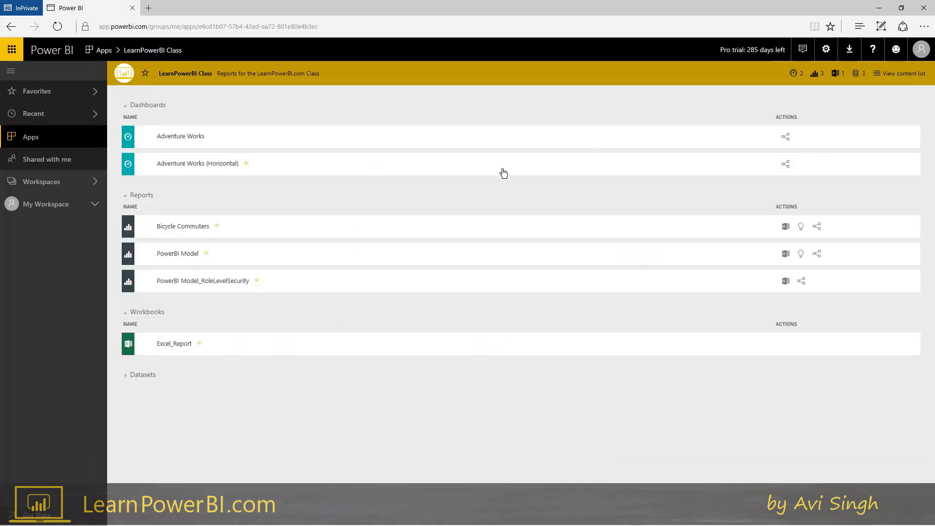
# Cross-filter the PowerBI Model report by Accessories and Clothing, clear it, then return to the content list
pyautogui.click(171, 254)
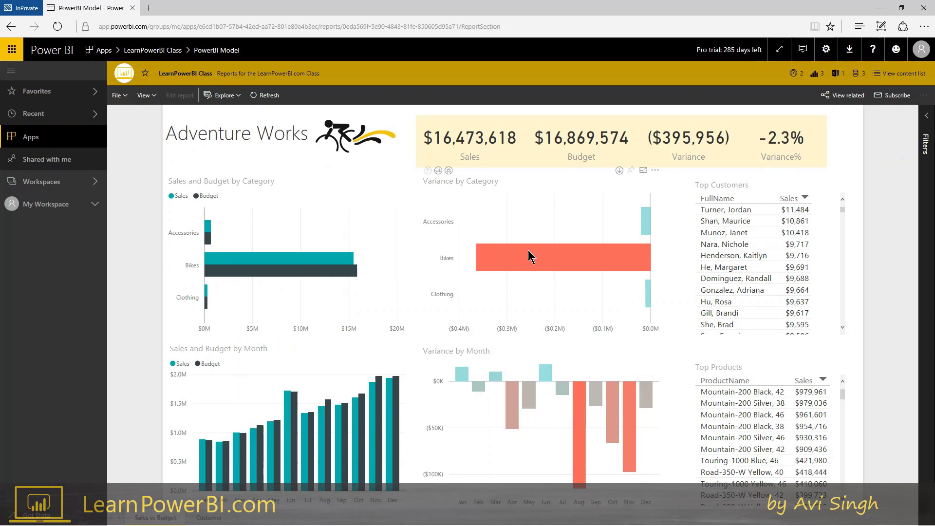
pyautogui.click(641, 223)
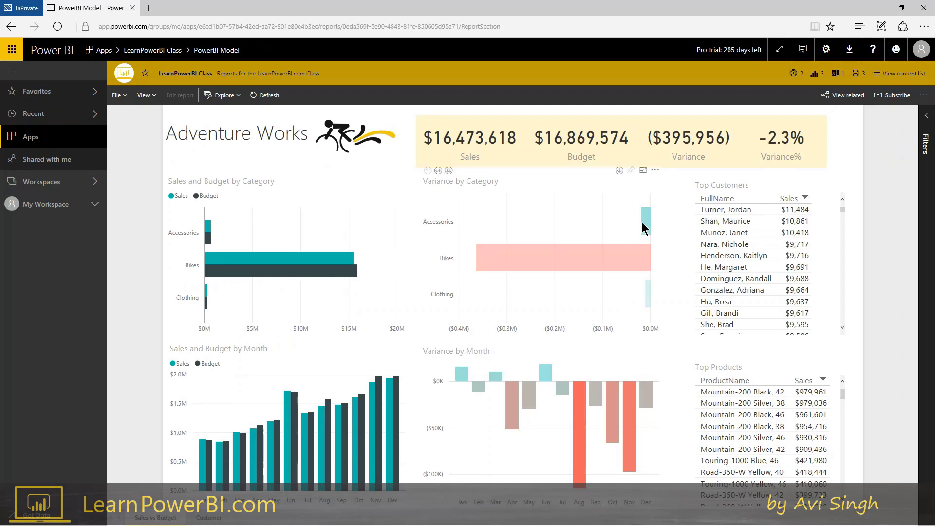
pyautogui.click(649, 290)
pyautogui.click(575, 219)
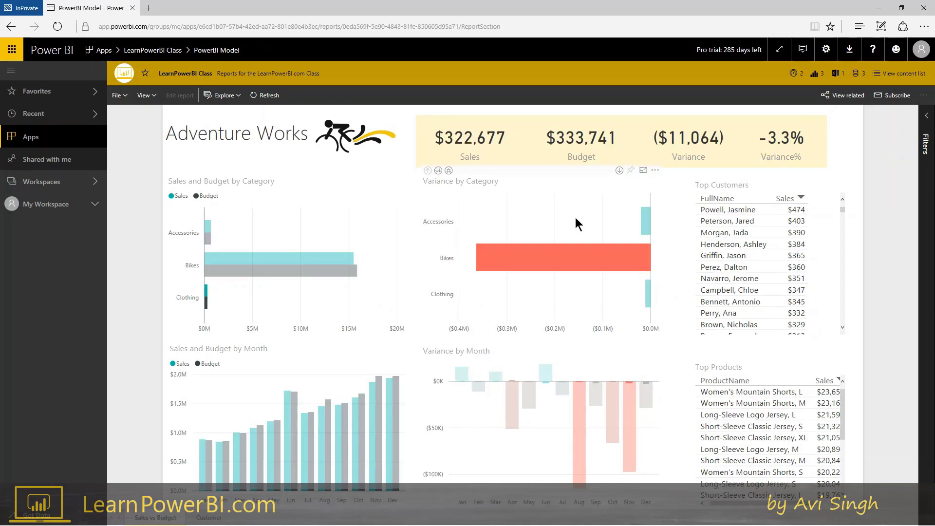
pyautogui.click(895, 75)
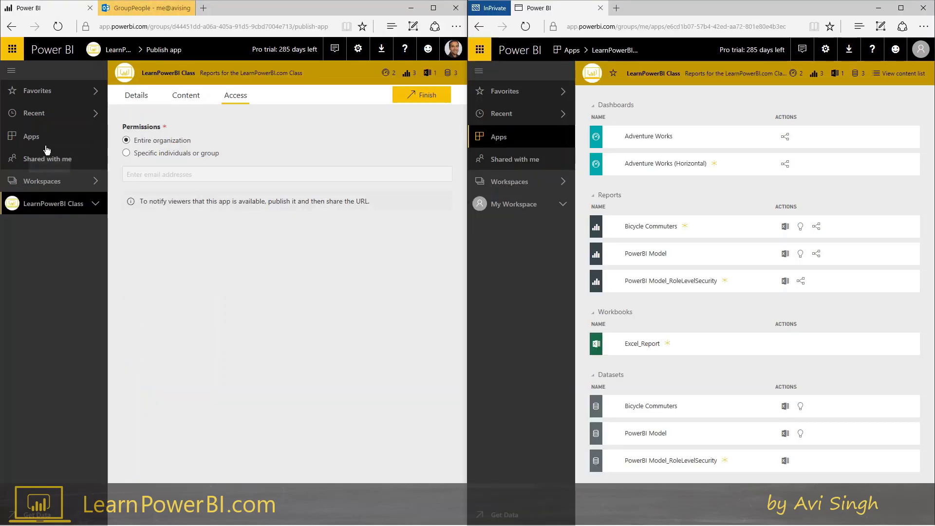
# Open the workspace and app Adventure Works dashboards, then drag the logo tile below the title tile
pyautogui.click(45, 180)
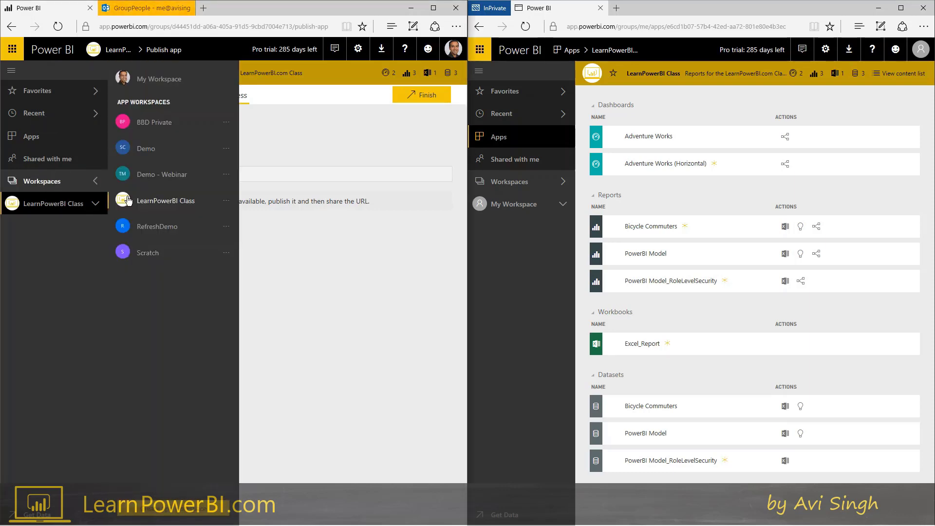
pyautogui.click(160, 207)
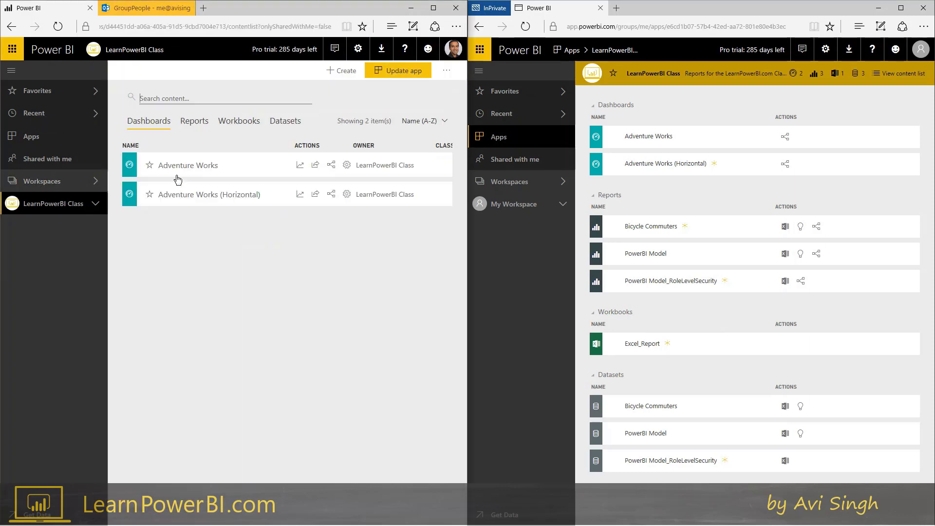
pyautogui.click(185, 166)
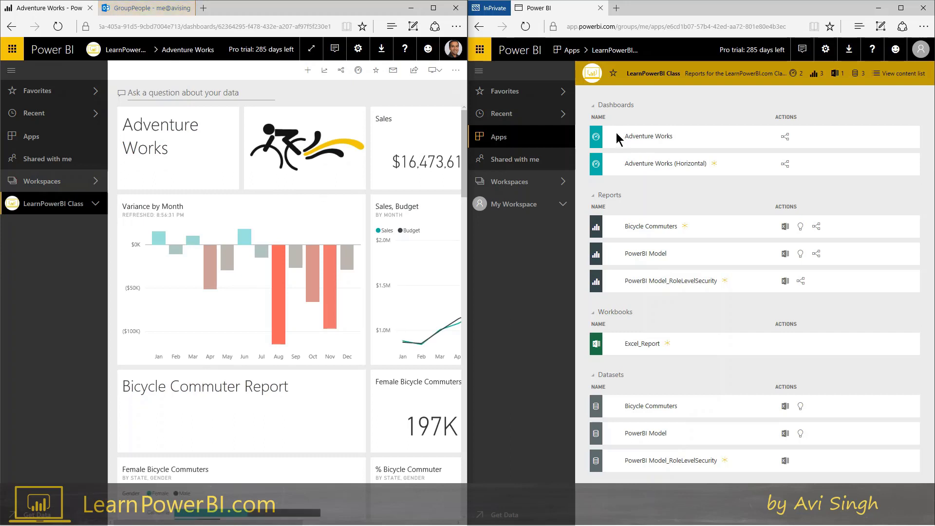
pyautogui.click(647, 140)
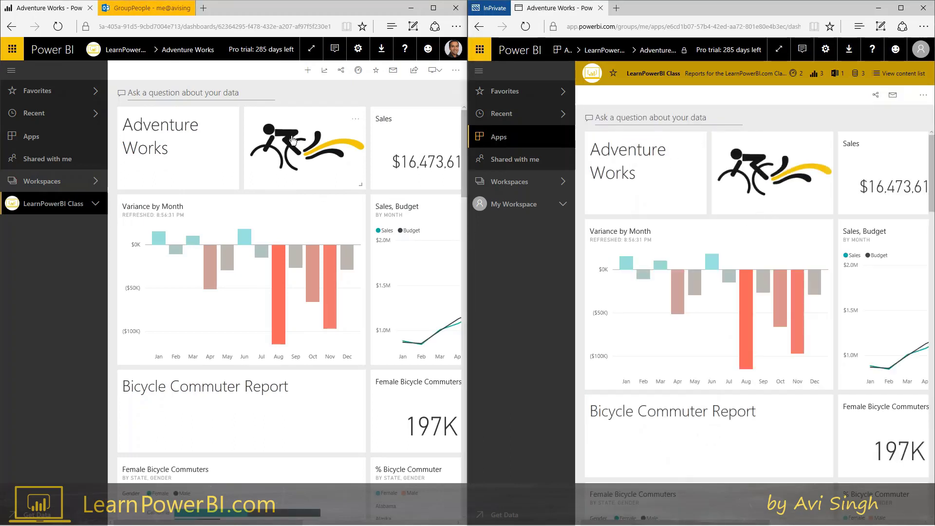
pyautogui.moveTo(309, 135); pyautogui.dragTo(197, 128)
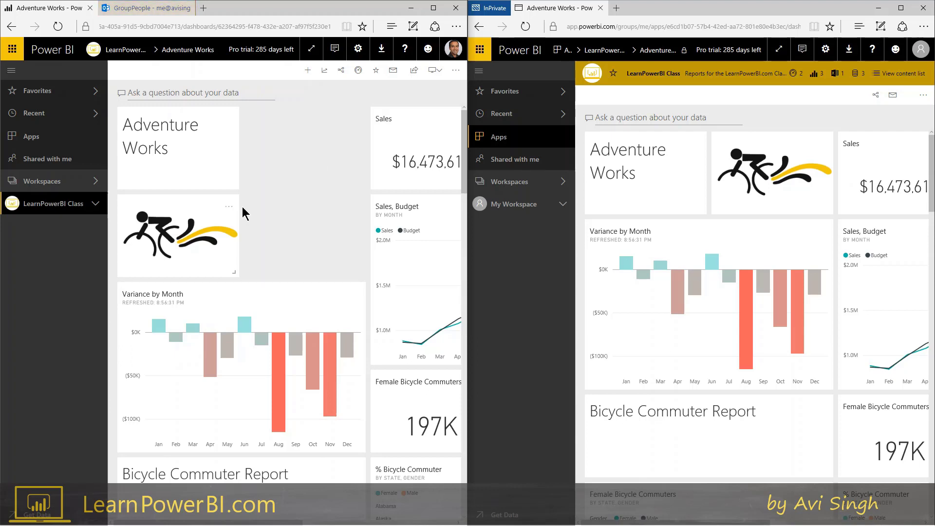
# Refresh the viewer's dashboard, then open the edited Adventure Works dashboard in the LearnPowerBI Class workspace
pyautogui.click(525, 26)
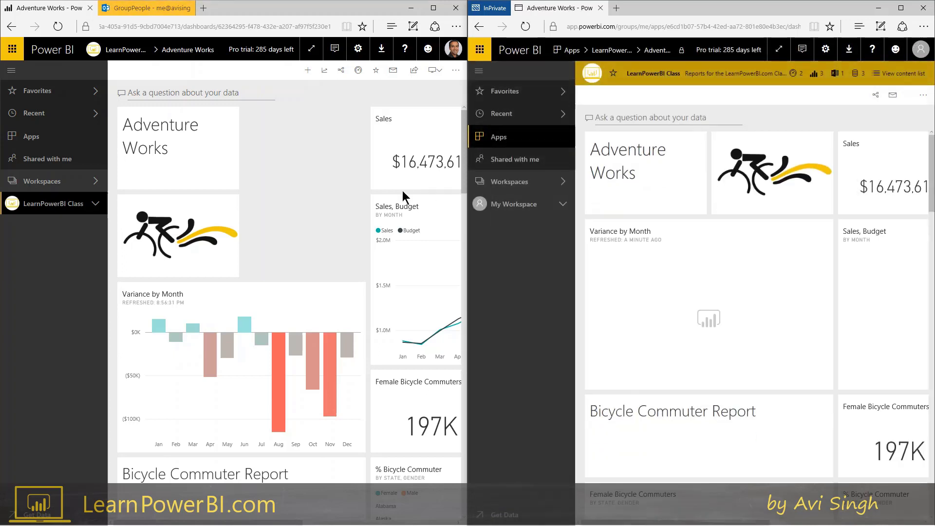
pyautogui.click(47, 185)
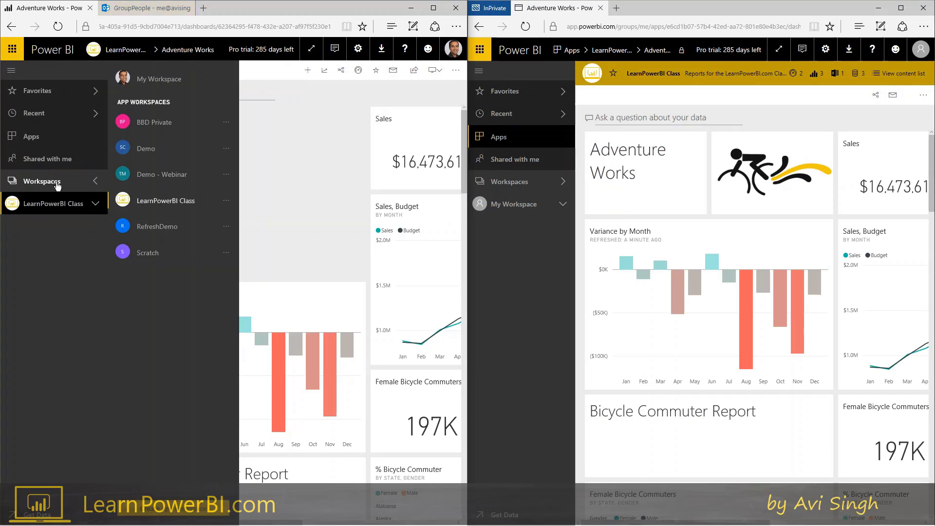
pyautogui.click(162, 207)
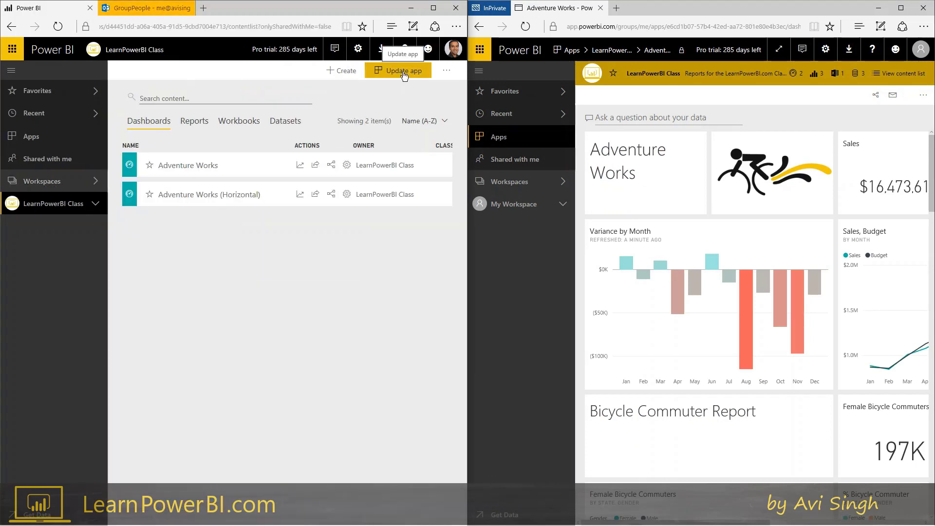
pyautogui.click(202, 170)
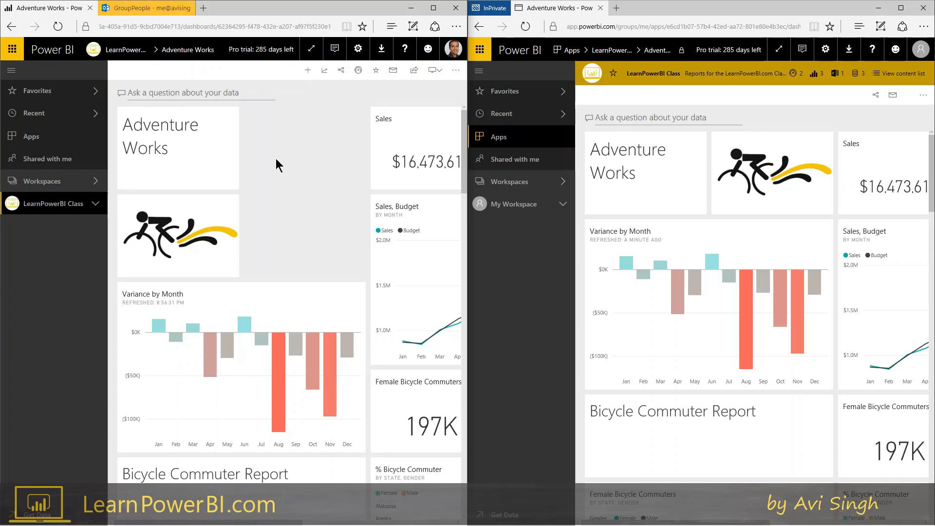
# Return to the LearnPowerBI Class workspace's contents list
pyautogui.moveTo(234, 220)
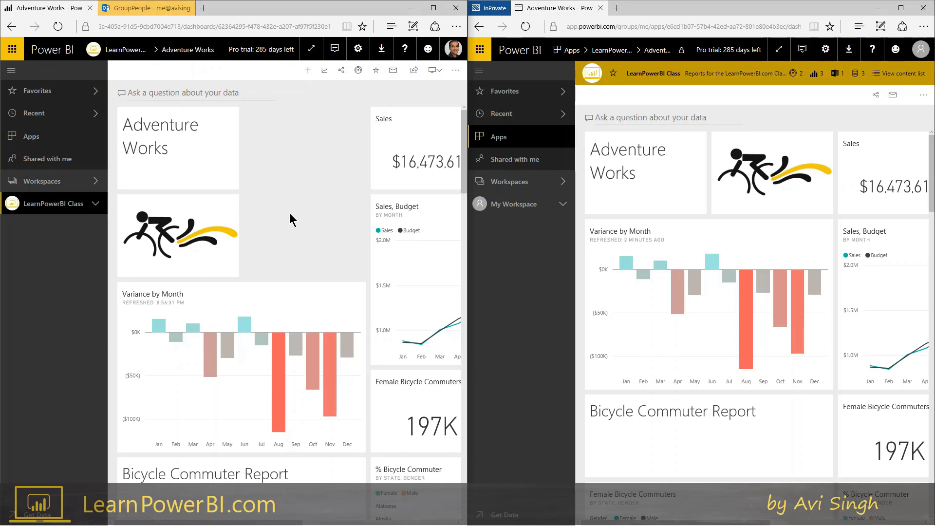
pyautogui.click(63, 183)
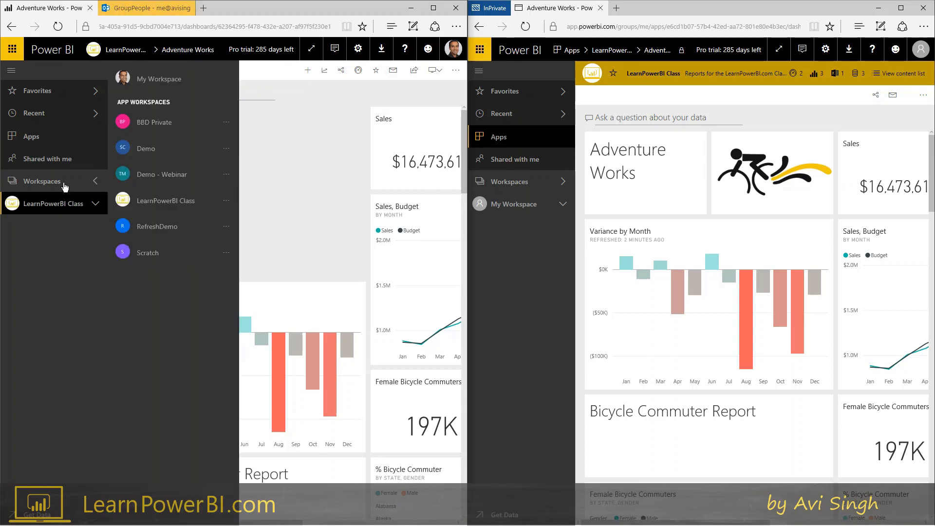
pyautogui.click(142, 201)
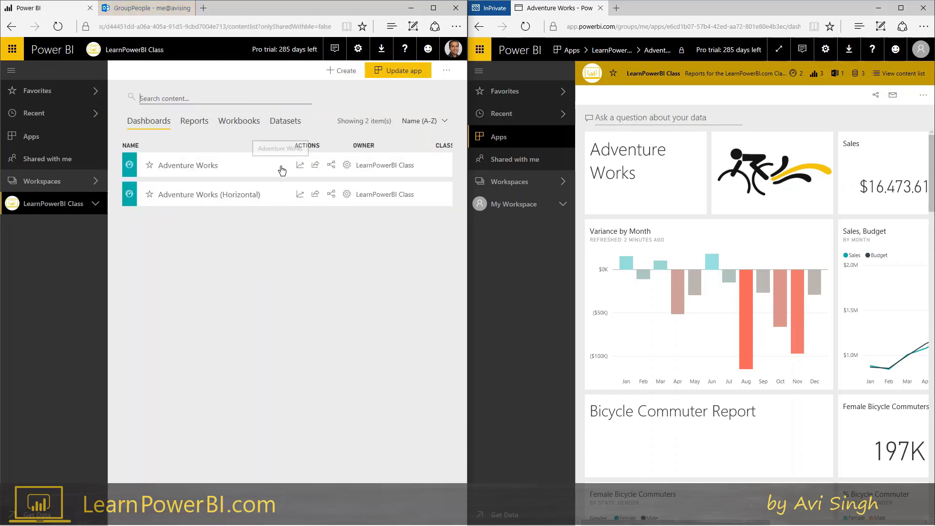
# Publish the update to the LearnPowerBI Class app and dismiss the success message
pyautogui.click(395, 72)
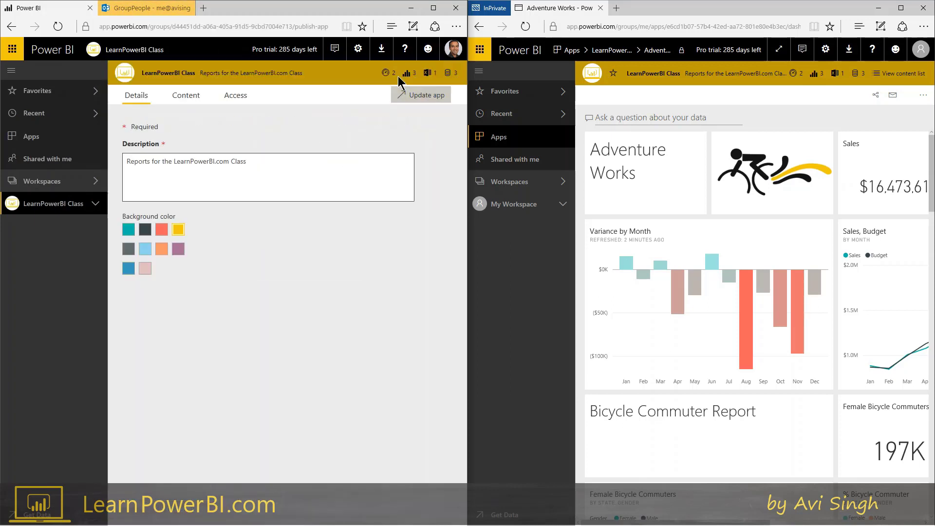
pyautogui.click(408, 97)
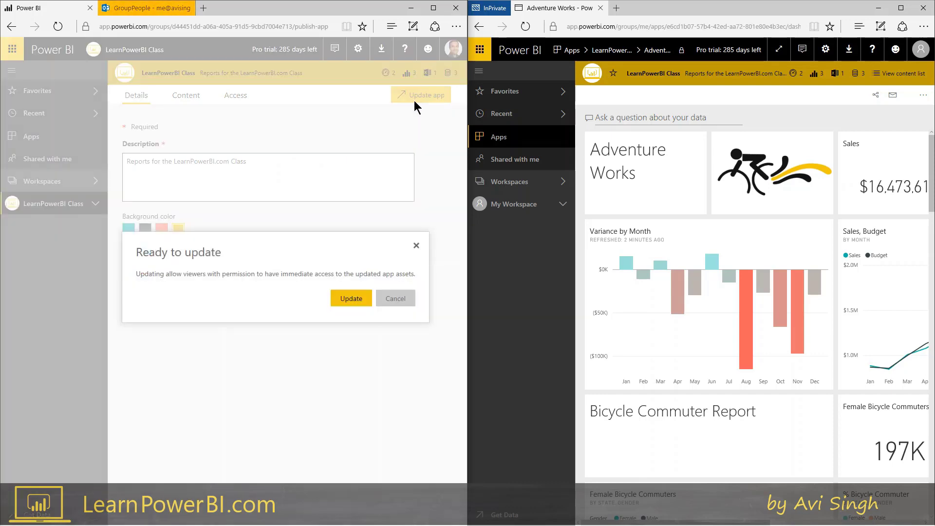
pyautogui.click(345, 306)
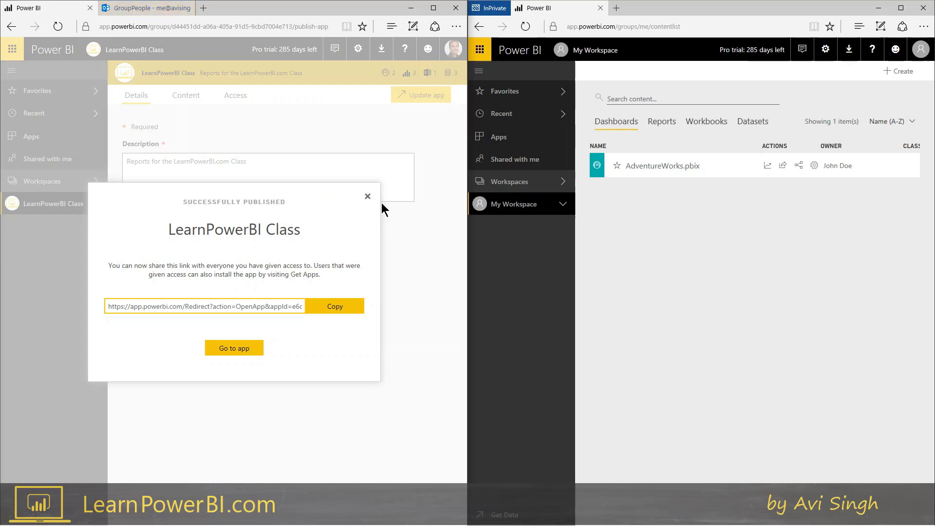
pyautogui.click(368, 196)
# In the viewer's window, open the updated Adventure Works dashboard from the installed LearnPowerBI Class app
pyautogui.click(500, 137)
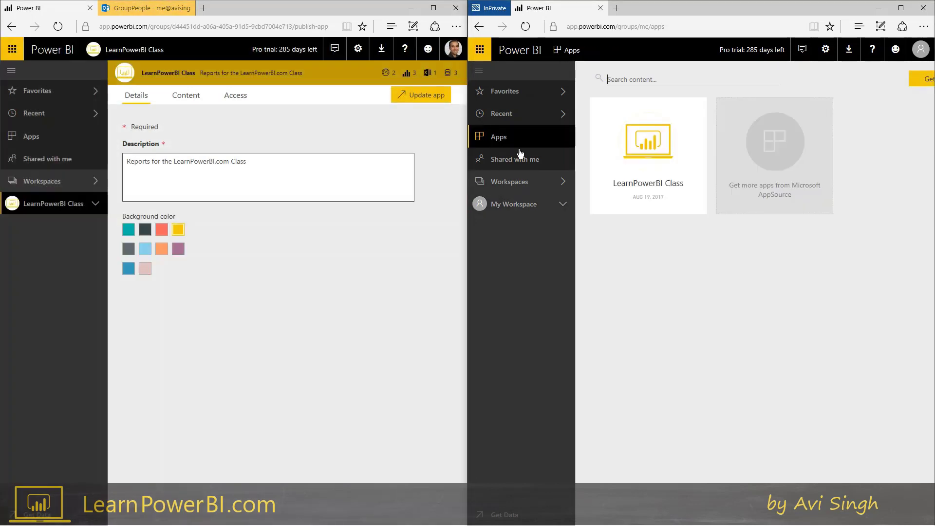
pyautogui.click(656, 138)
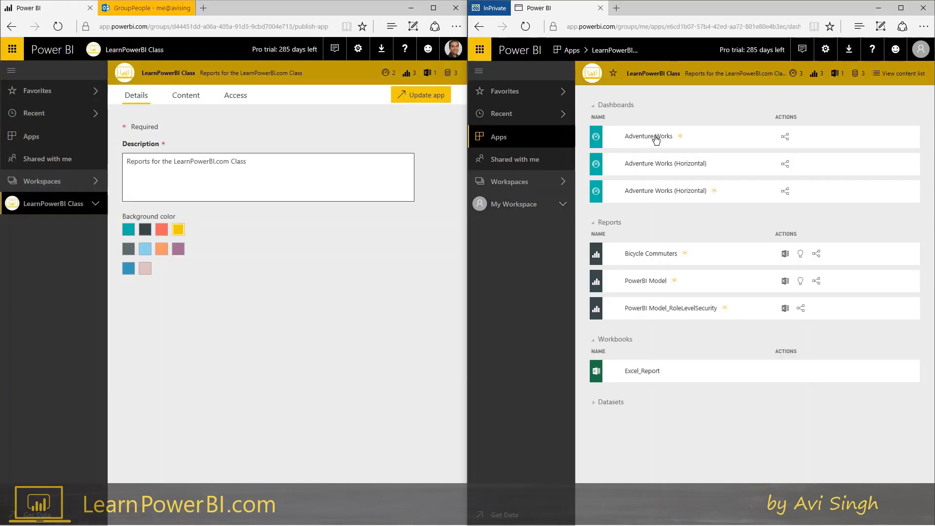
pyautogui.click(717, 194)
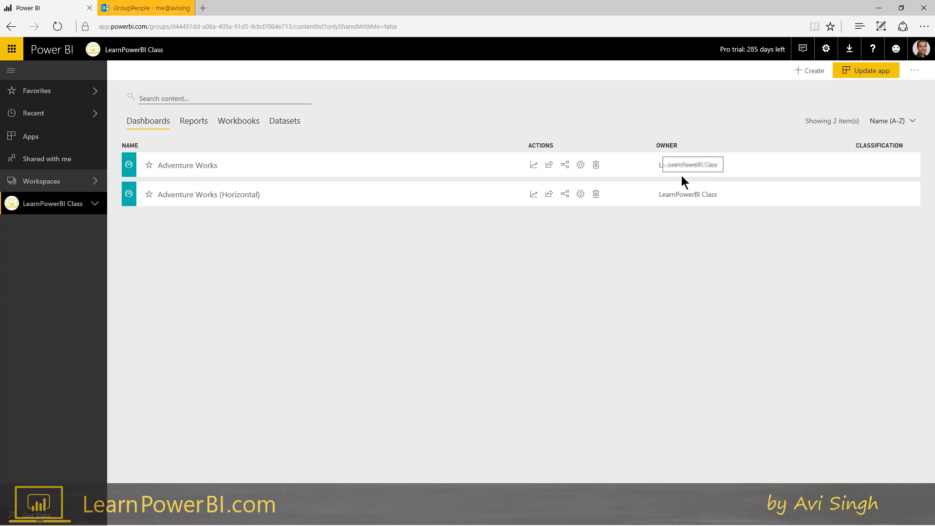
# Show the LearnPowerBI Class workspace's extra options menu beside Update app
pyautogui.click(914, 73)
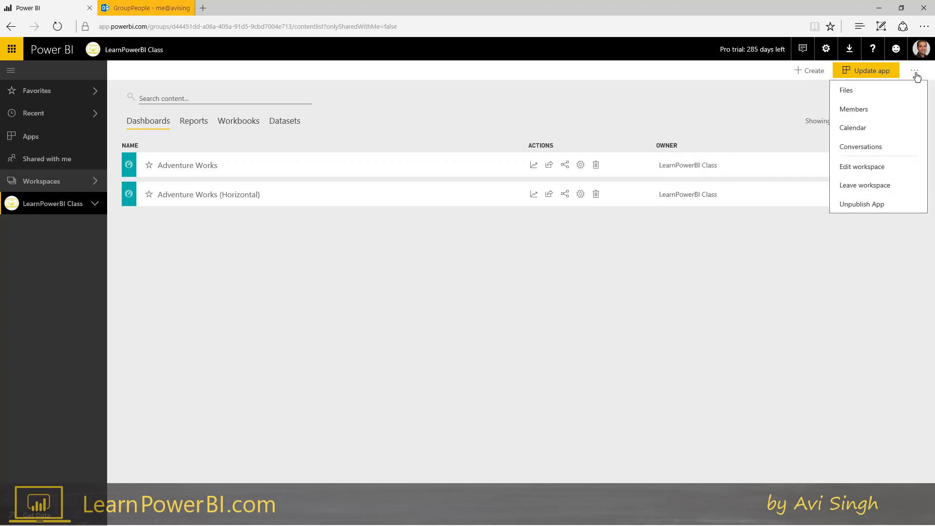